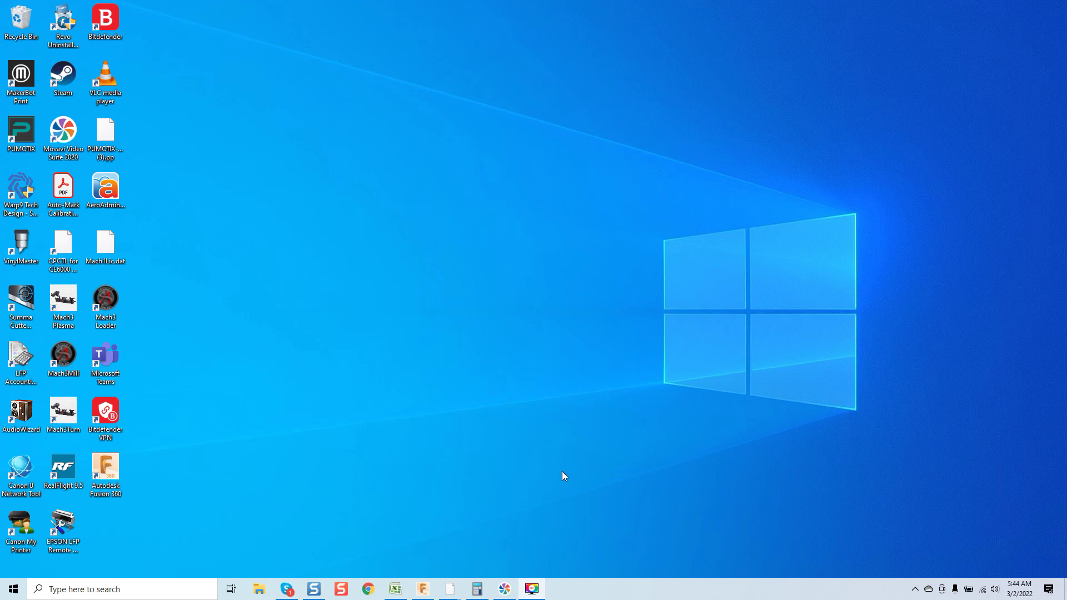
- Convert 600 oz-in to newton-meters on convertunits.com, getting 4.23693109999998 N-m
mouse_move(450, 588)
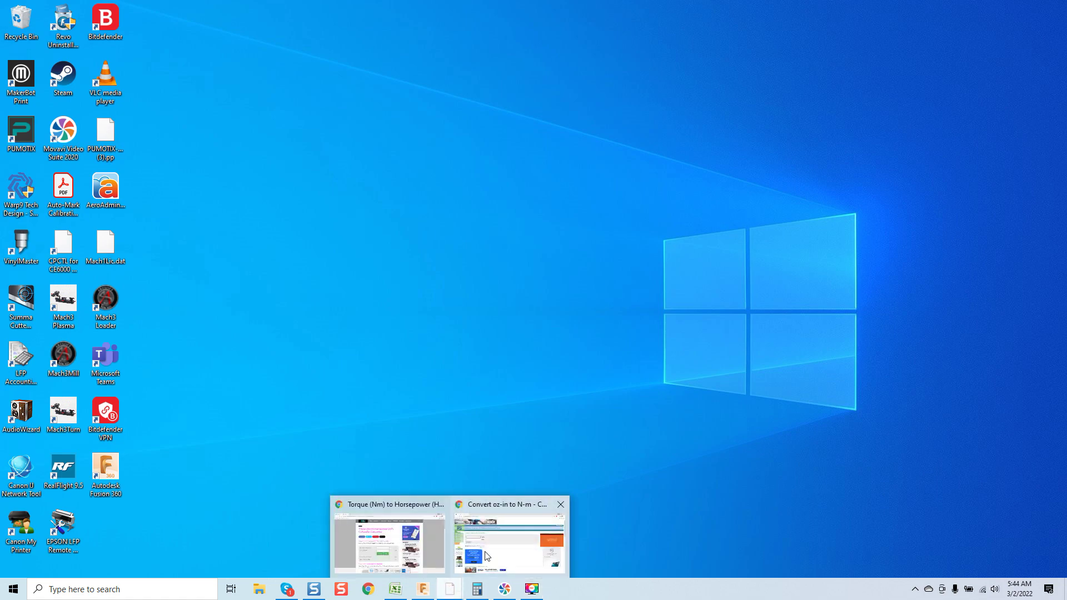
left_click(496, 547)
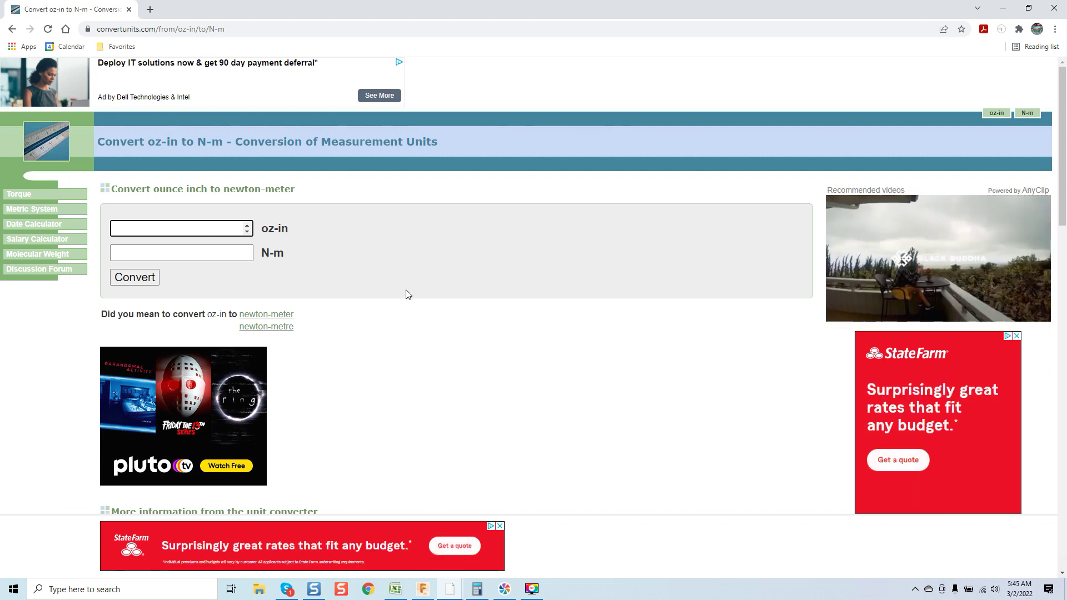
type("600")
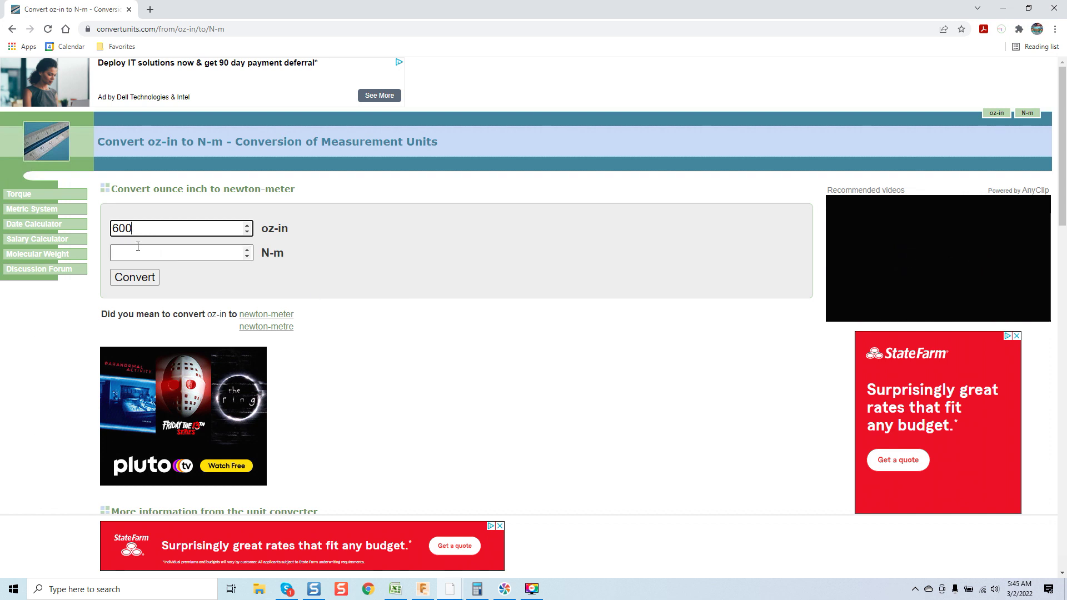
left_click(151, 276)
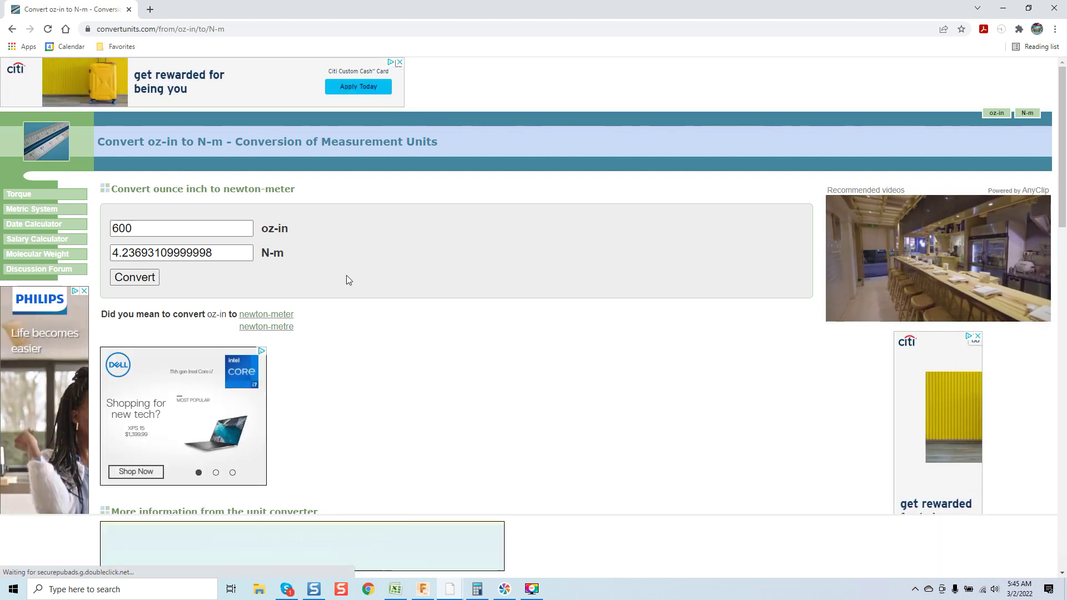
- Switch to the electrical4u.net Torque (Nm) to Horsepower calculator and select its torque field
mouse_move(450, 589)
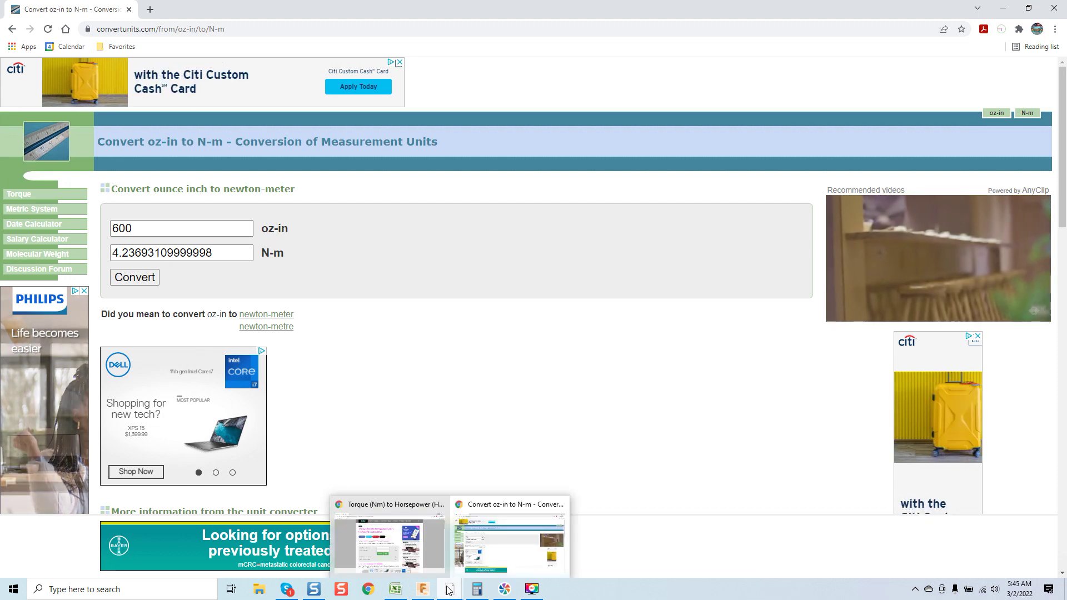
left_click(422, 547)
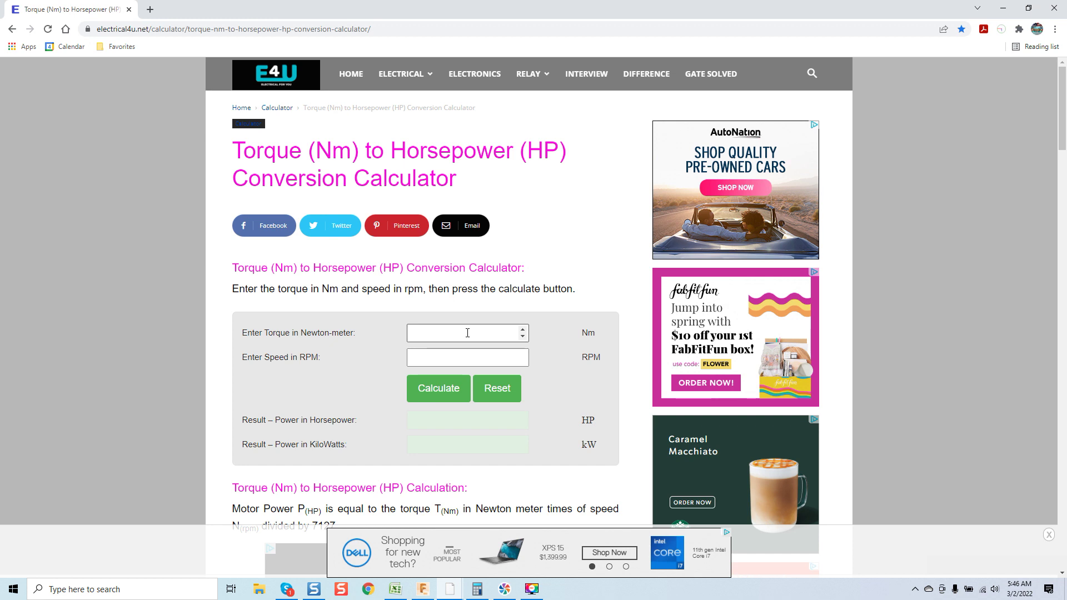
left_click(467, 333)
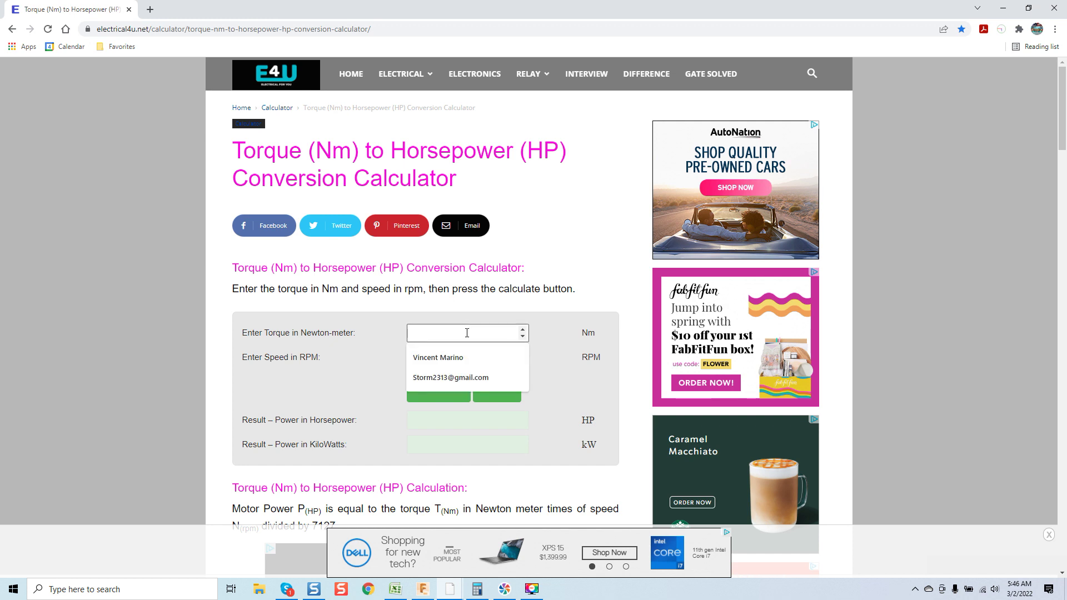
- Enter 4.23 Nm at 1500 RPM for 0.89 HP (0.66394 kW), then start clearing the speed
type("4.23")
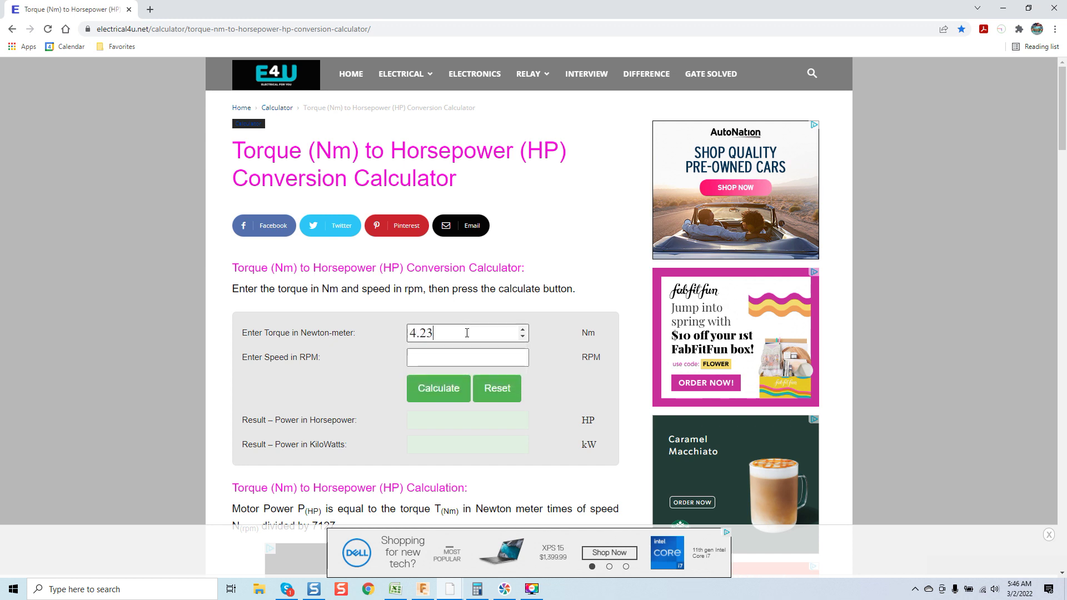
left_click(461, 357)
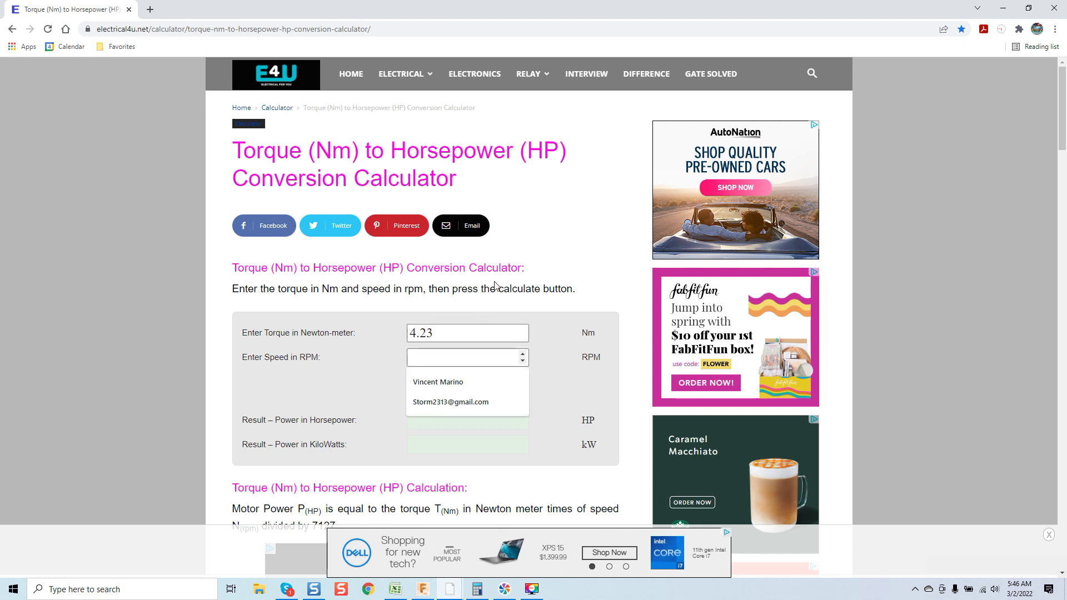
type("15")
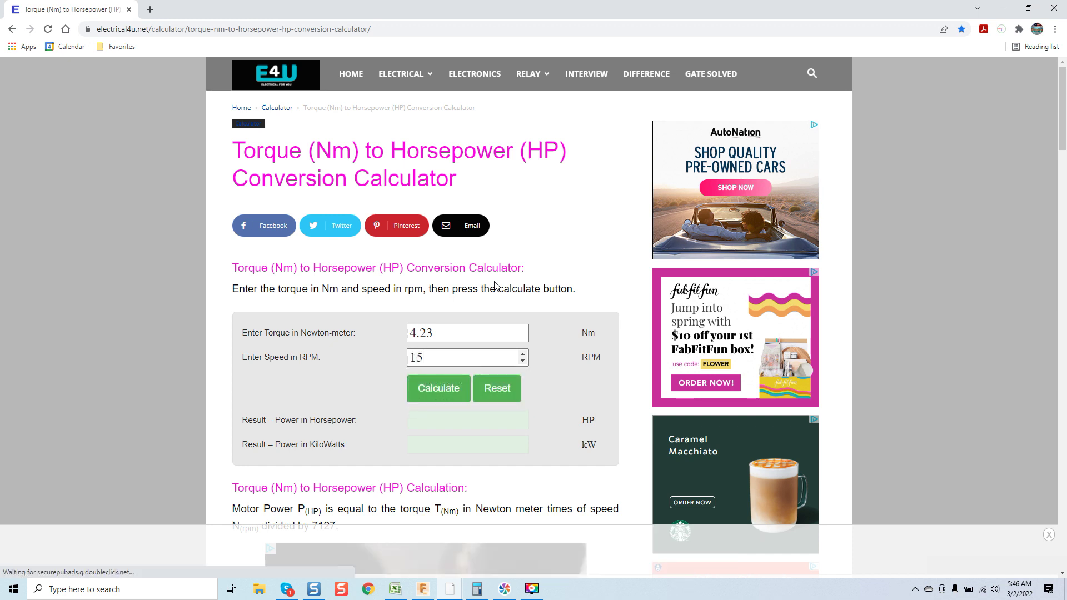
type("00")
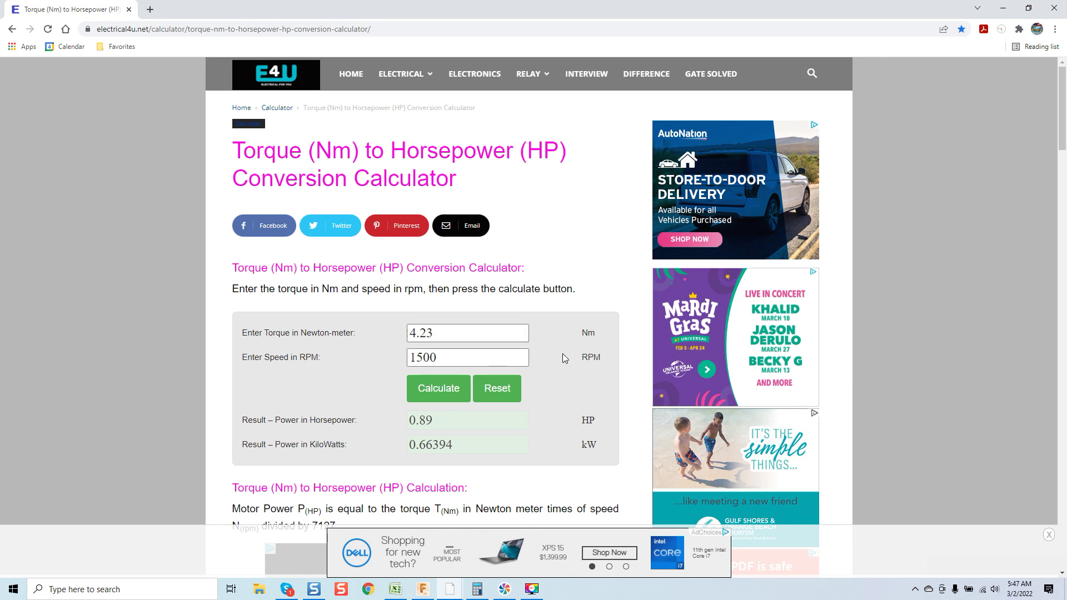
left_click(449, 359)
key("BackSpace")
key("BackSpace")
key("BackSpace")
key("BackSpace")
- Calculate the power at 2000 RPM (1.19 HP) and clear the speed field
type("2")
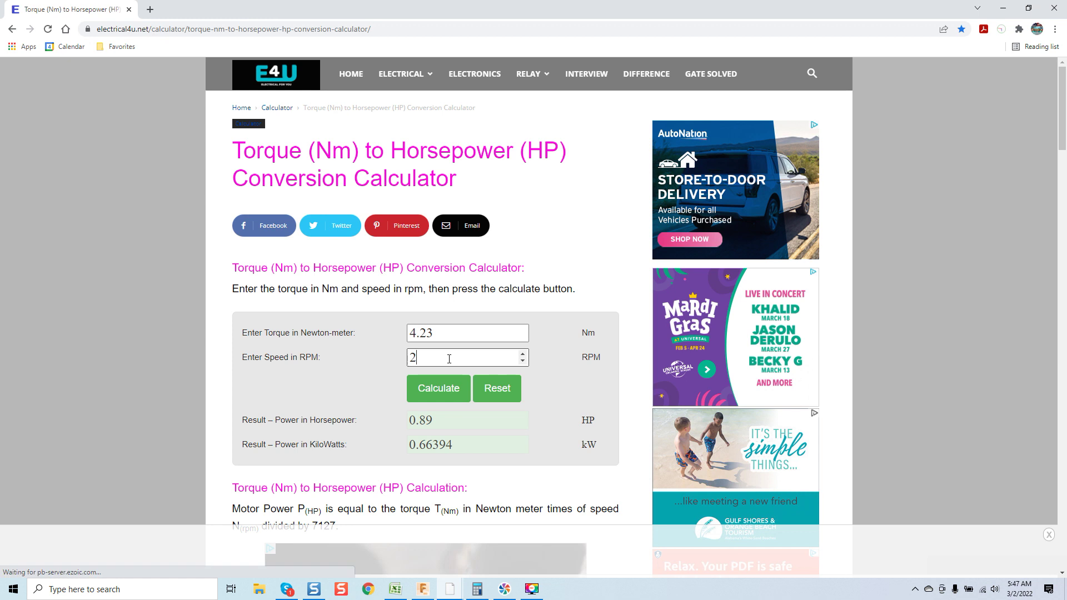
type("000")
left_click(444, 388)
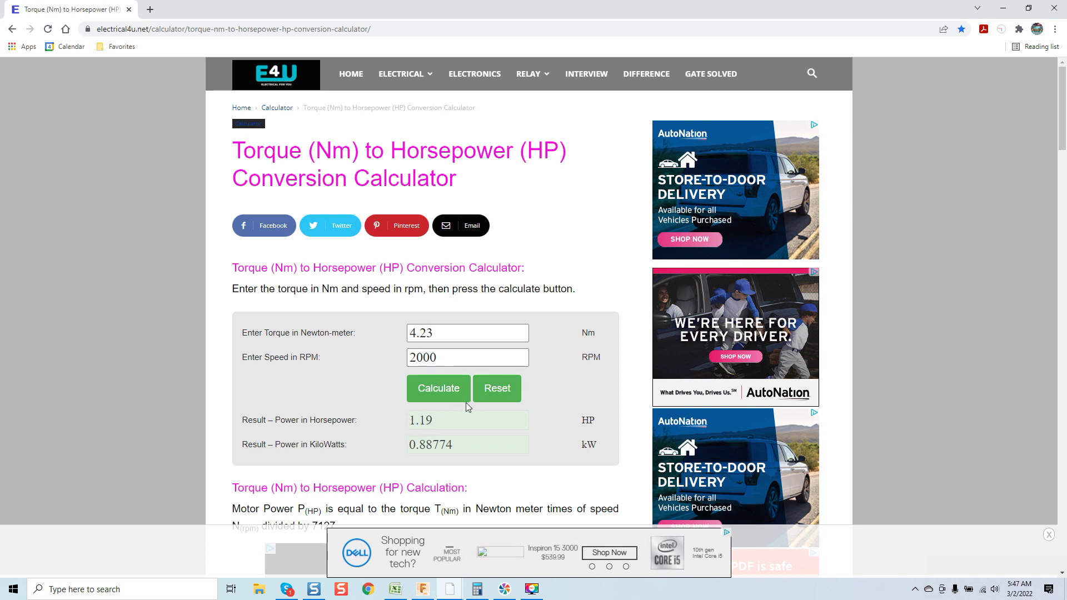
left_click(455, 358)
key("BackSpace")
key("BackSpace")
key("BackSpace")
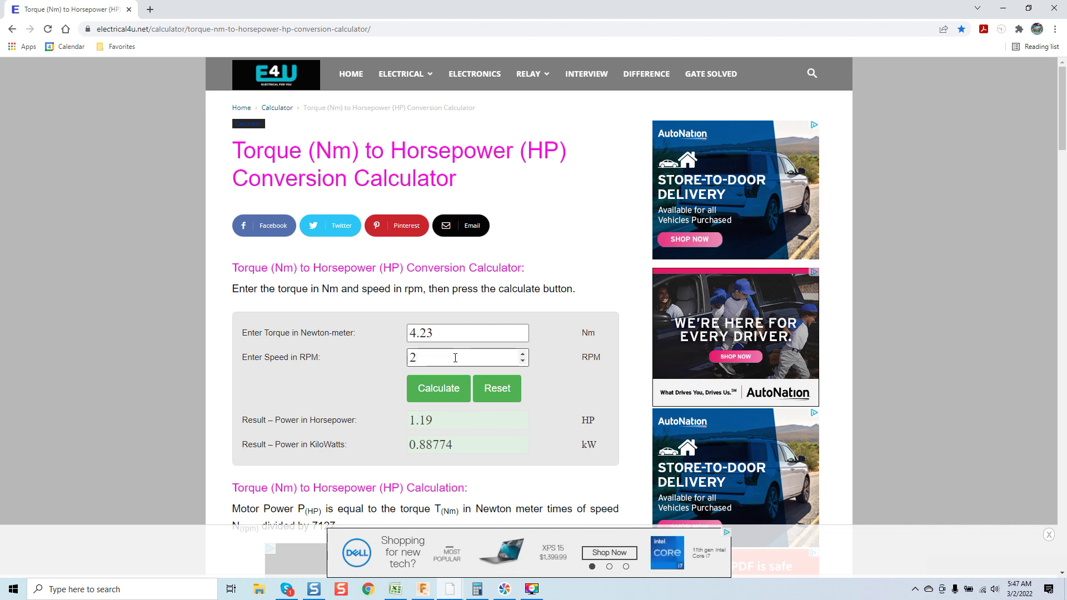
- Calculate the power at 500 RPM, giving 0.30 HP (0.2238 kW)
type("500")
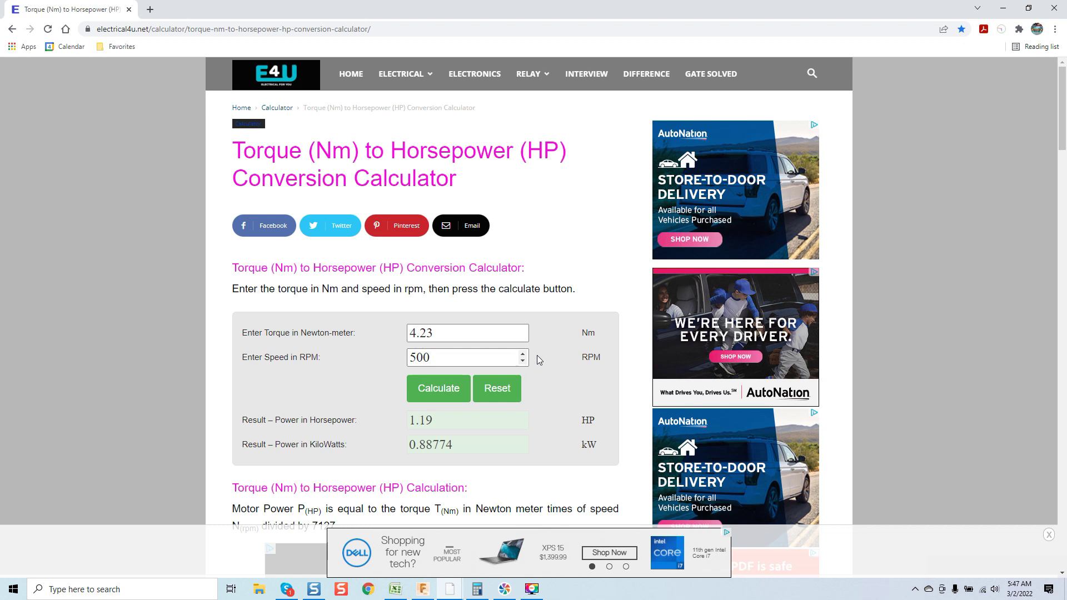
left_click(453, 390)
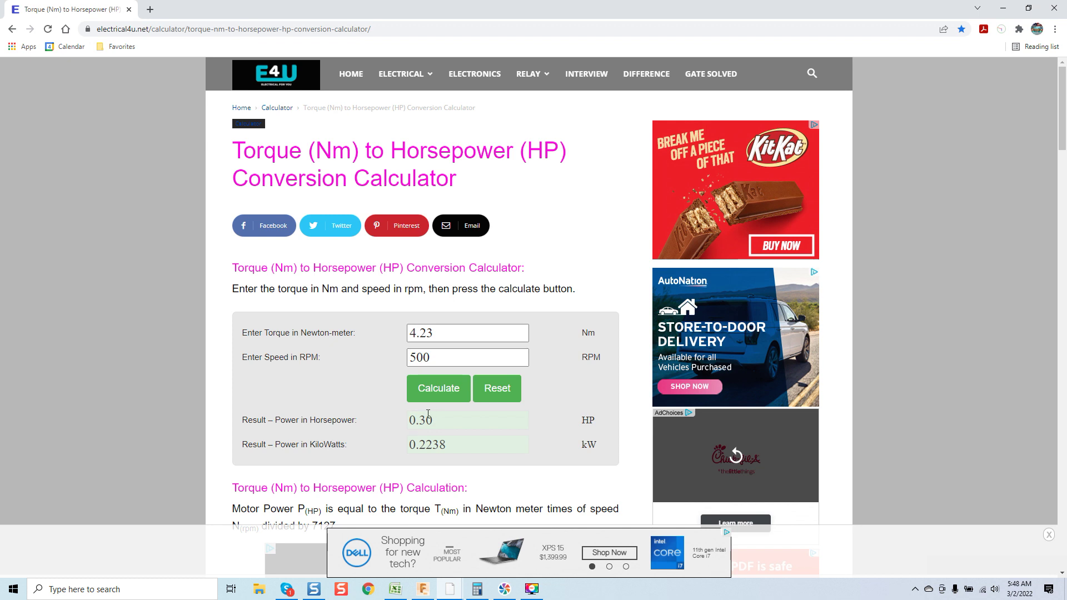
left_click(433, 358)
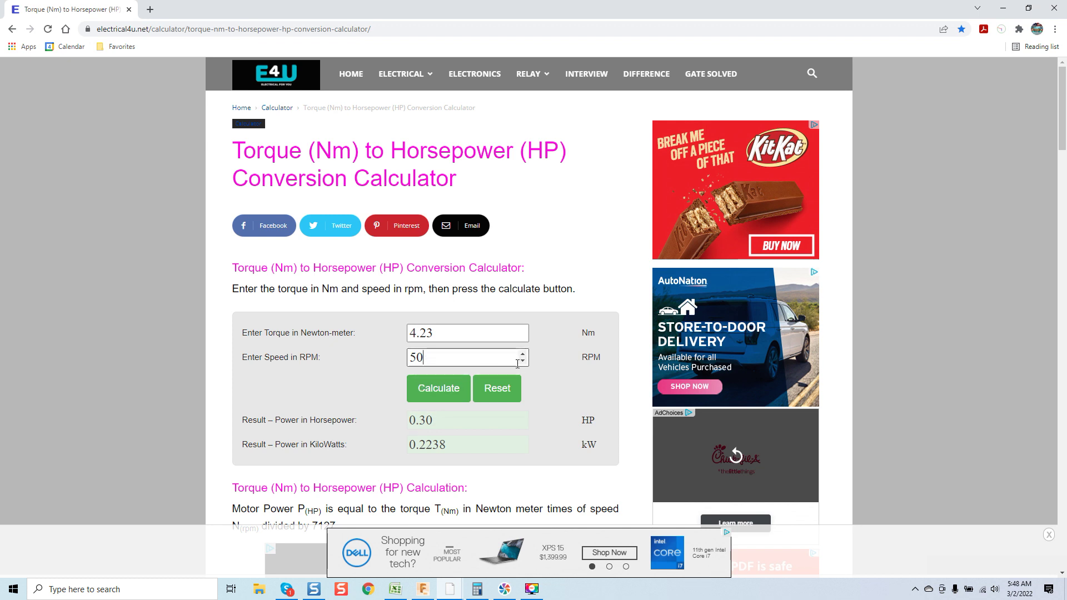
- Recalculate the power at 1500 RPM, giving 0.89 HP
key("BackSpace")
key("BackSpace")
type("15")
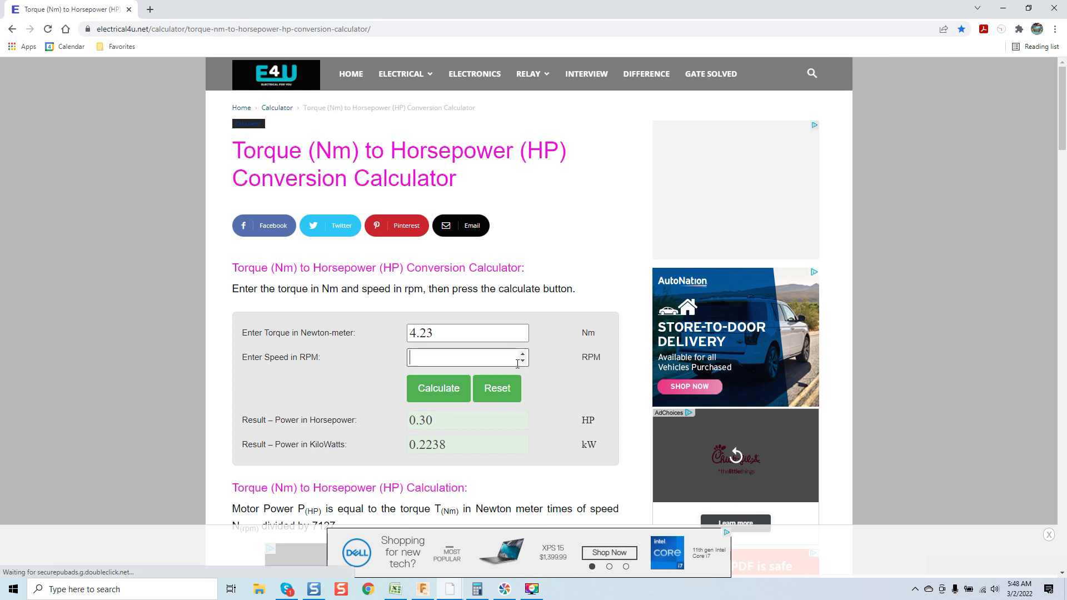
type("00")
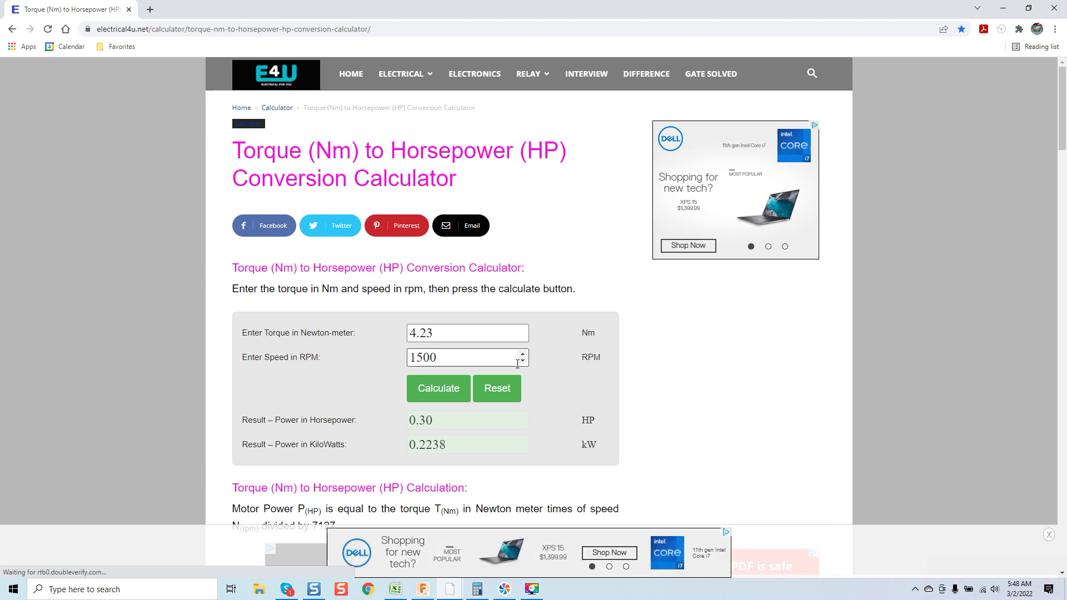
left_click(449, 393)
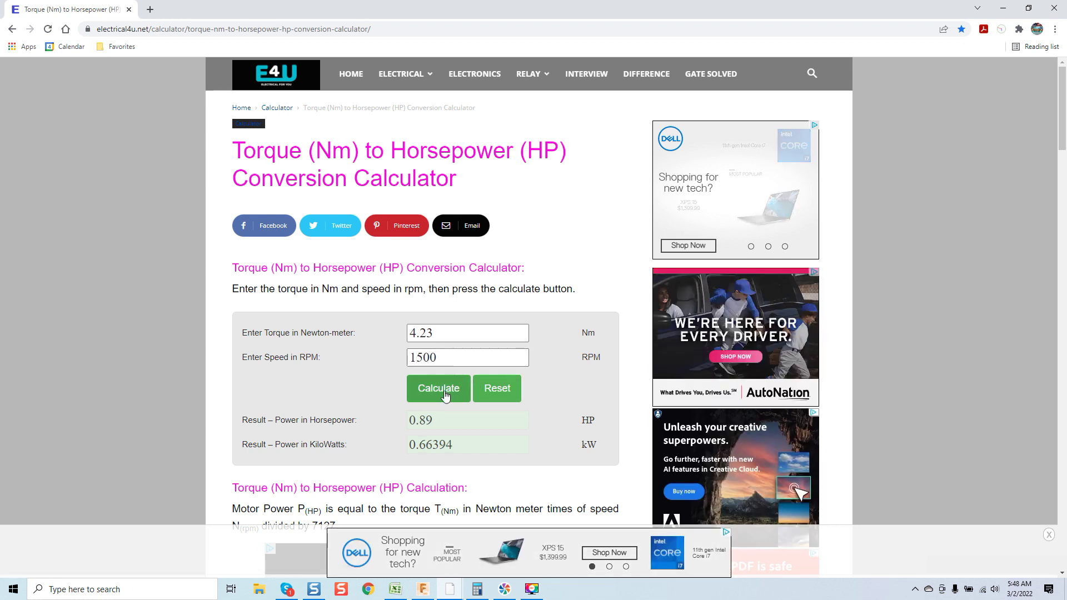
- Calculate the power at 3000 RPM, giving 1.78 HP (1.32788 kW)
left_click(443, 356)
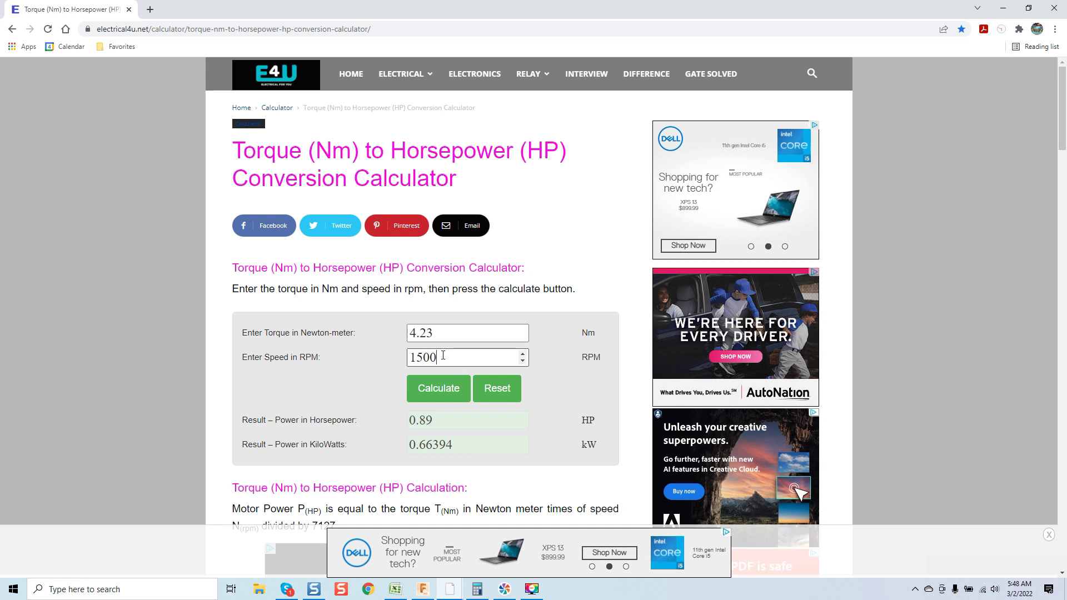
key("BackSpace")
key("BackSpace")
key("BackSpace")
key("BackSpace")
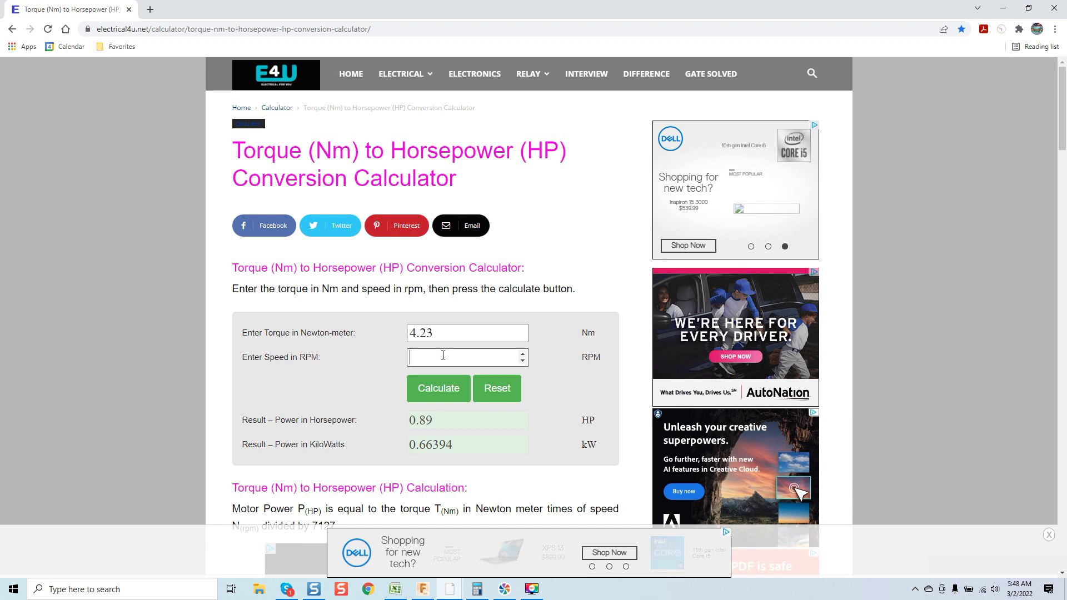
type("3000")
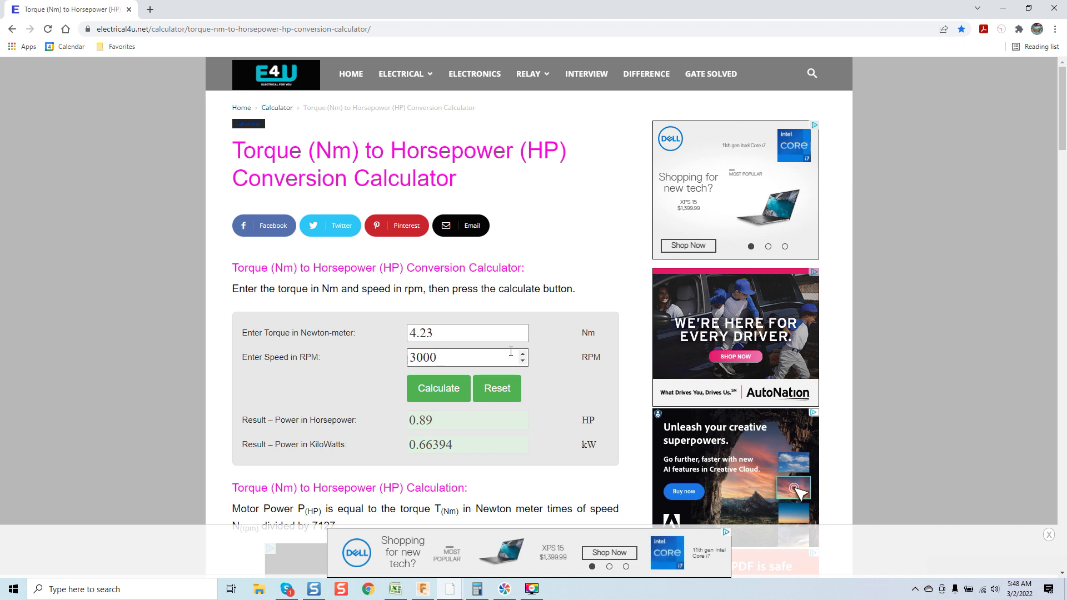
left_click(441, 388)
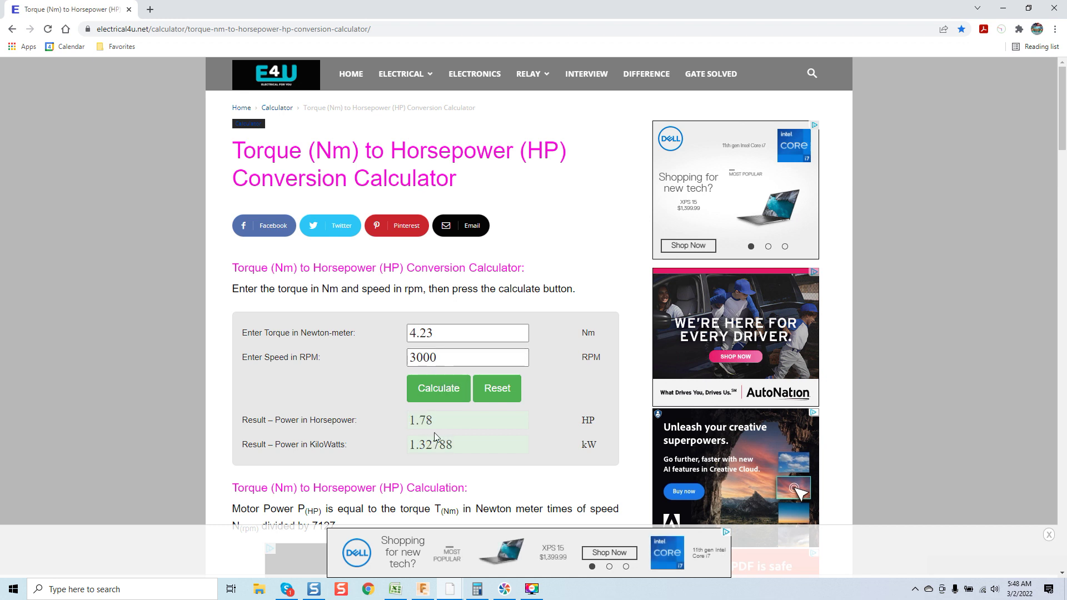